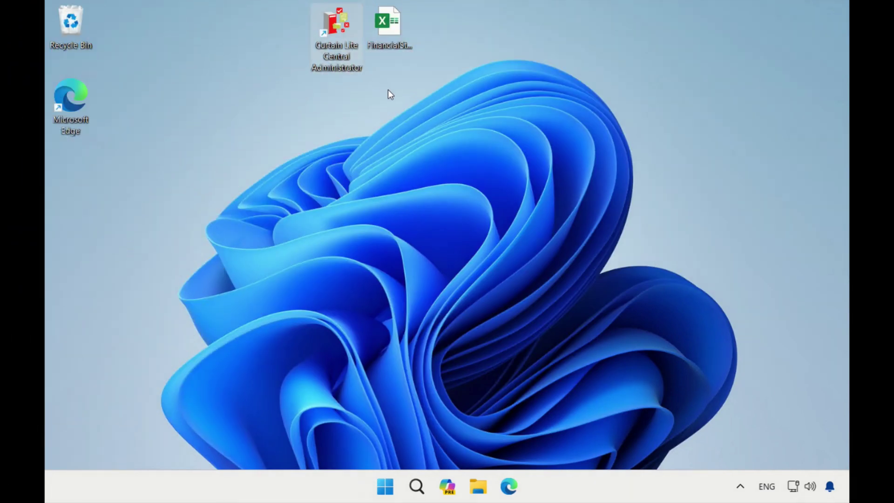
# - Launch the Curtain Lite console, widen the tree pane, and bring up actions for LogTrace (1)
pyautogui.doubleClick(348, 47)
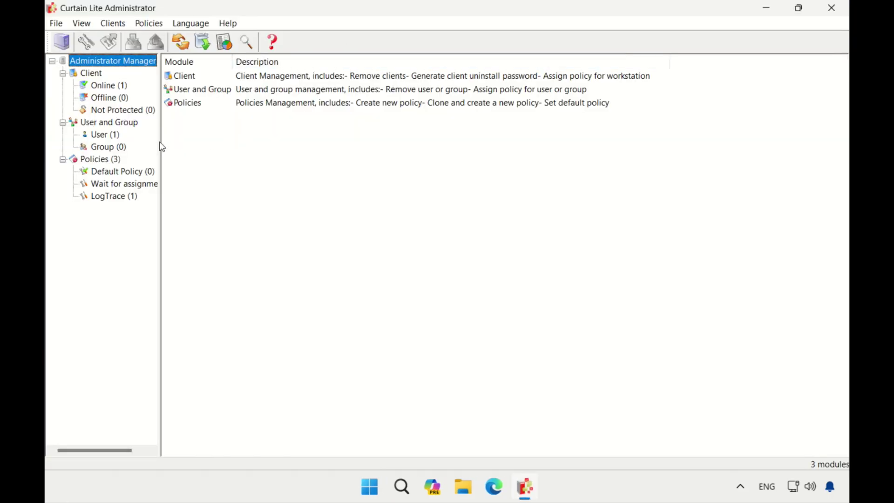
pyautogui.moveTo(161, 146); pyautogui.dragTo(195, 151)
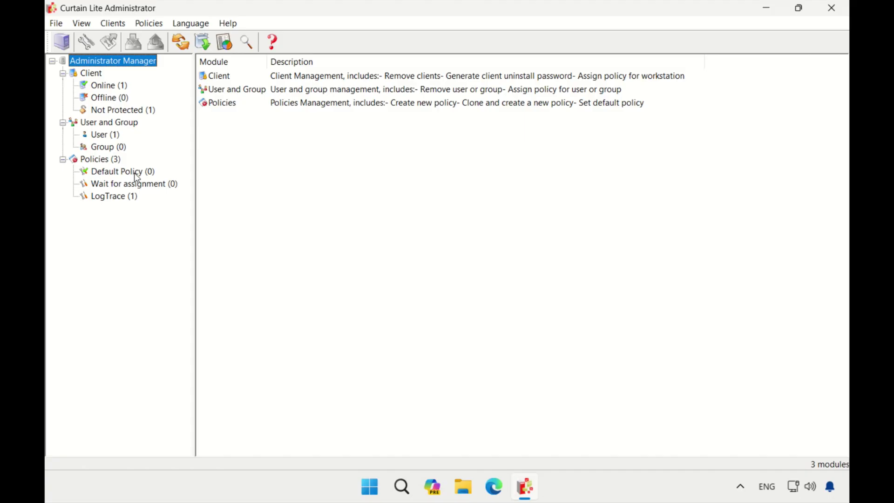
pyautogui.rightClick(136, 203)
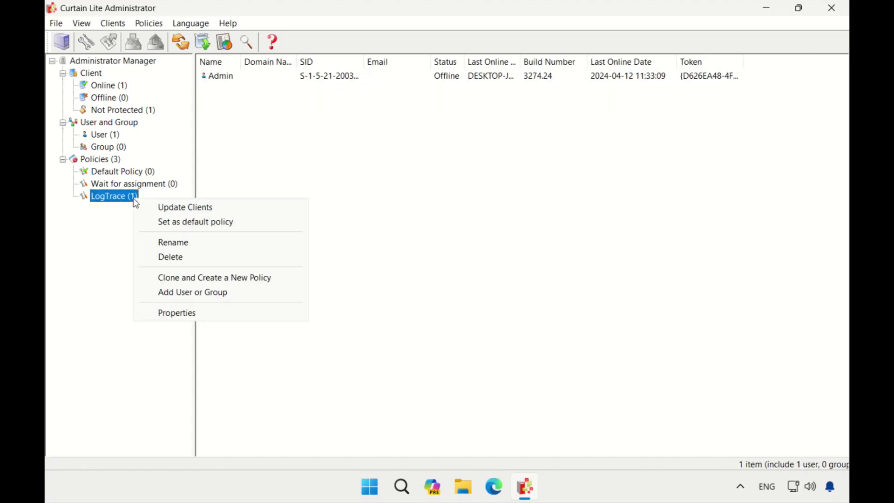
# - Open the LogTrace policy's File Log settings and view its Application List
pyautogui.click(220, 312)
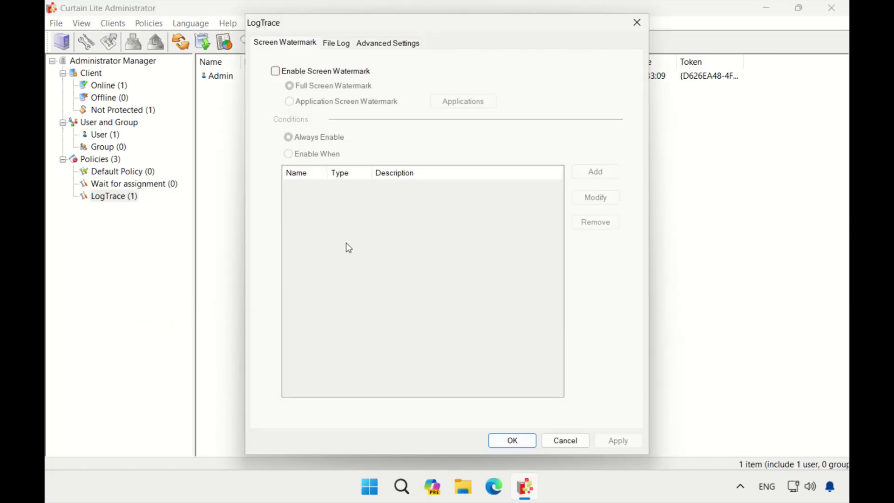
pyautogui.click(337, 44)
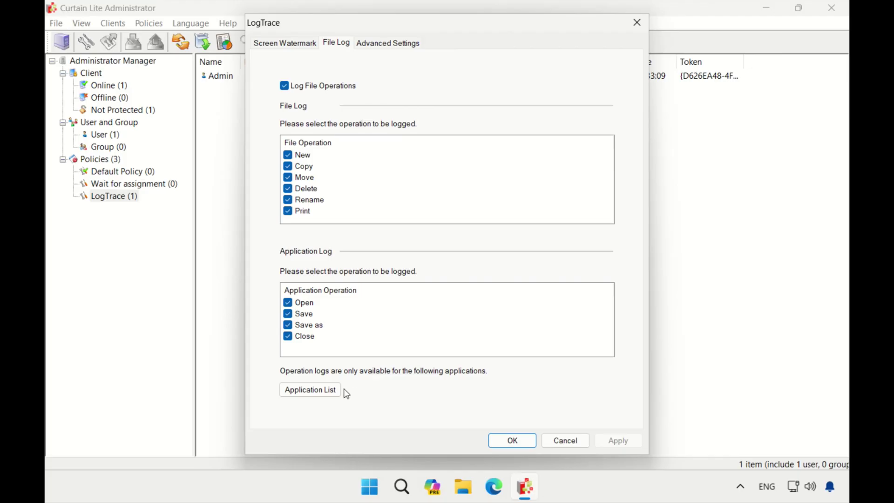
pyautogui.click(329, 392)
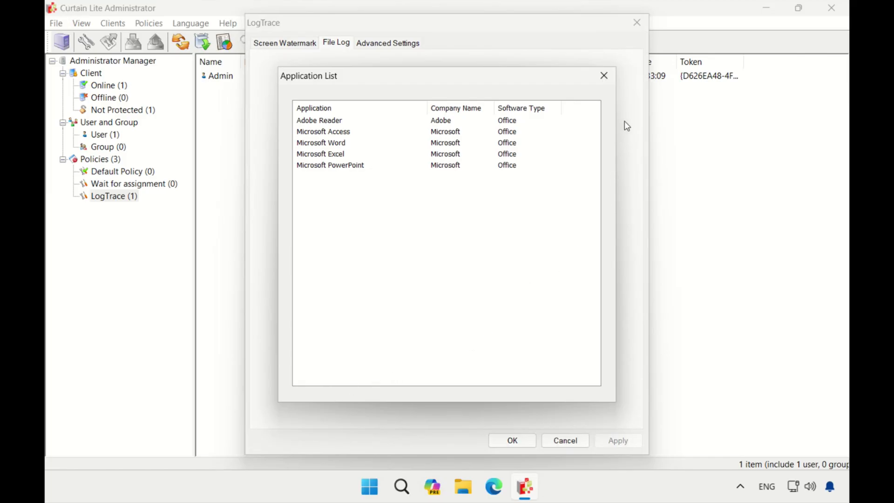
# - Close the Application List and policy properties, then minimize the Administrator console
pyautogui.click(606, 75)
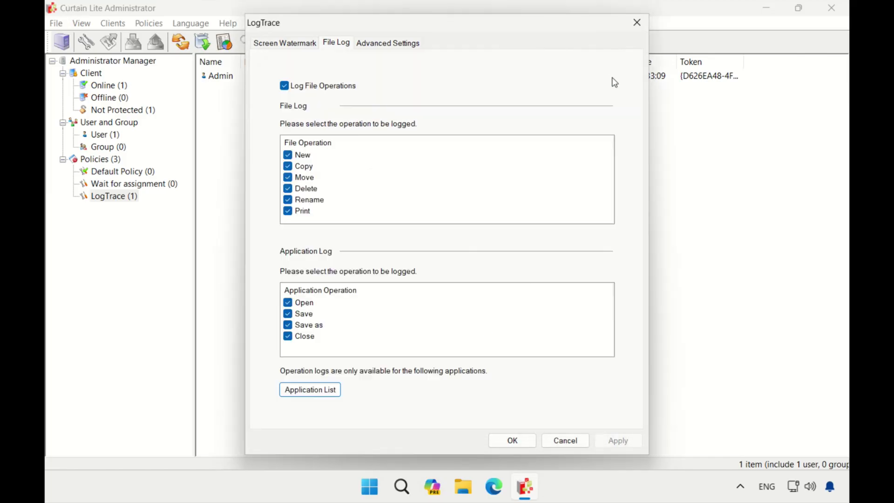
pyautogui.click(645, 24)
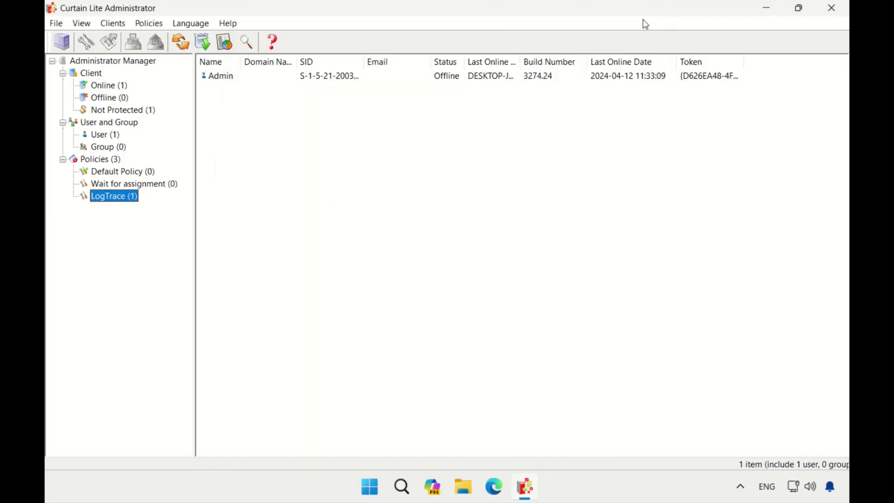
pyautogui.click(768, 11)
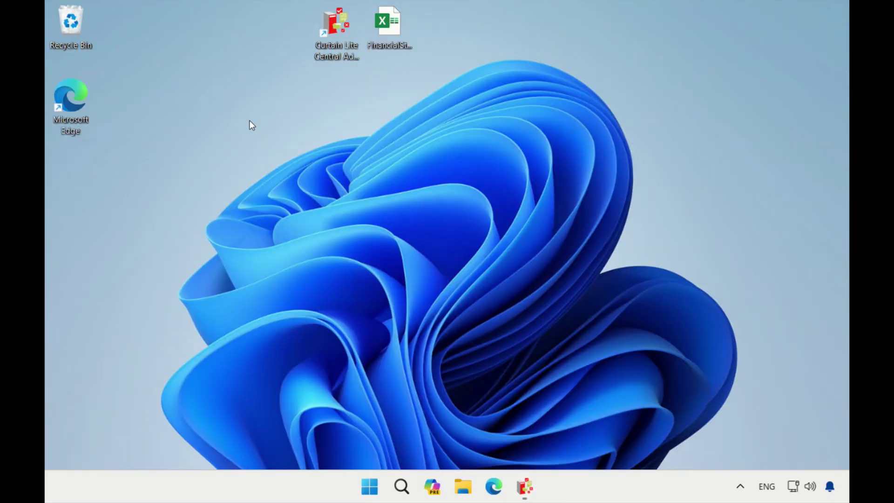
# - Create a New folder and a New Text Document.txt on the desktop with default names
pyautogui.rightClick(52, 184)
pyautogui.moveTo(178, 265)
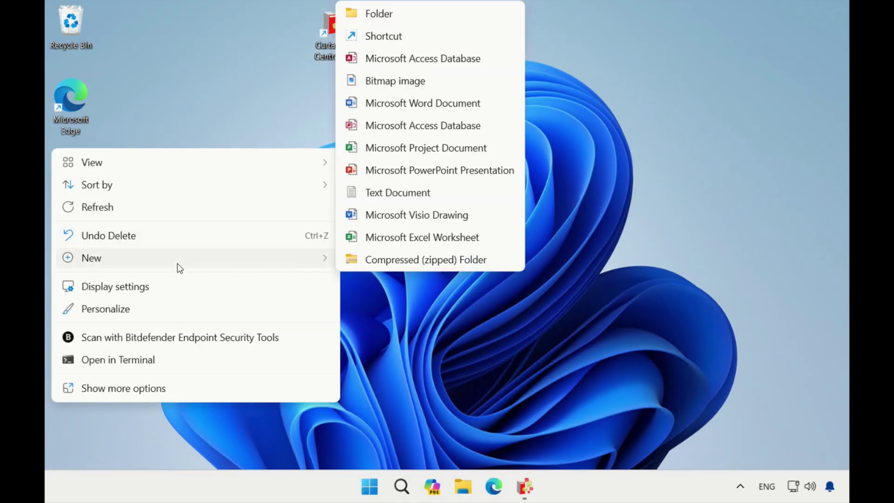
pyautogui.click(405, 19)
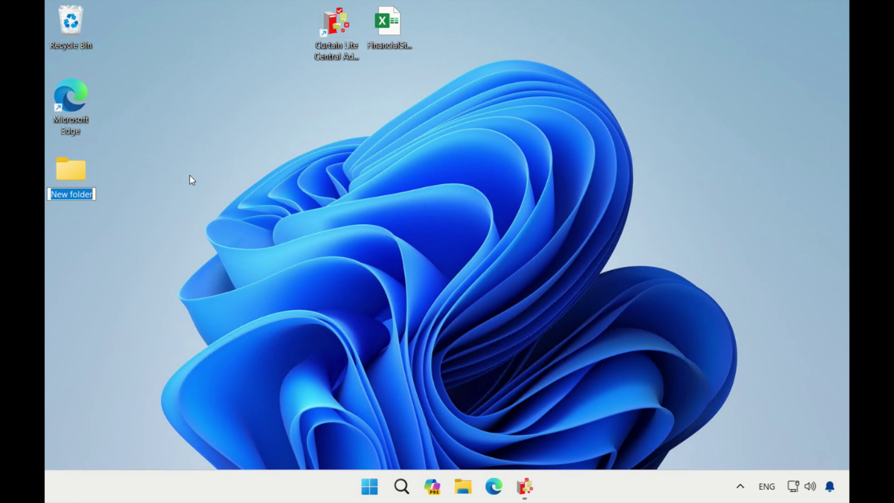
pyautogui.press('Return')
pyautogui.rightClick(113, 228)
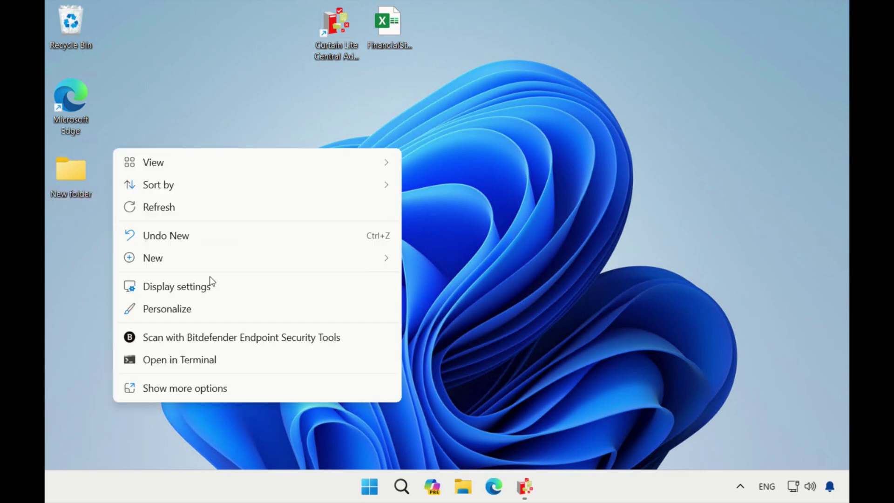
pyautogui.moveTo(221, 261)
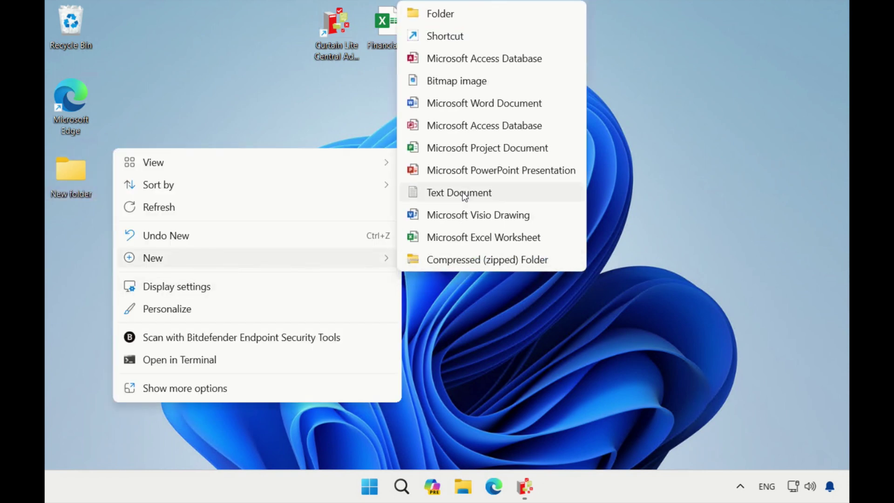
pyautogui.click(463, 196)
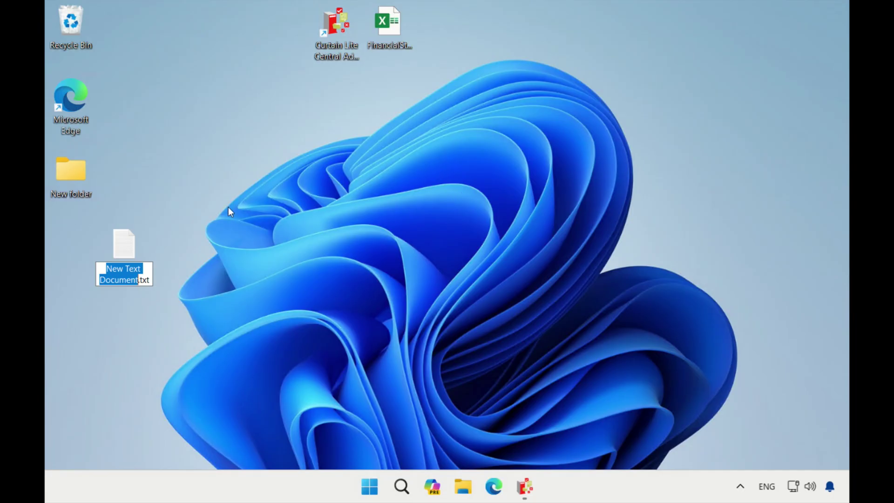
pyautogui.click(178, 278)
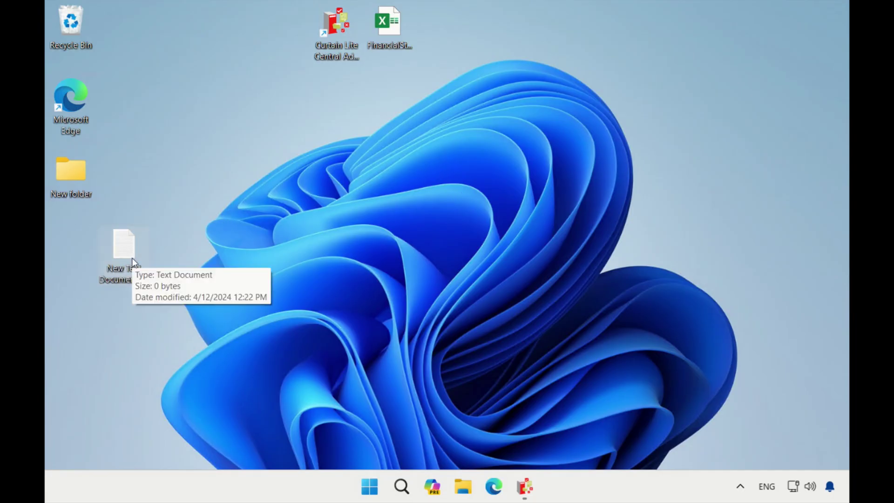
# - Copy the text document, rename the copy Test.txt, move it into New folder, and delete the original
pyautogui.rightClick(132, 258)
pyautogui.click(173, 158)
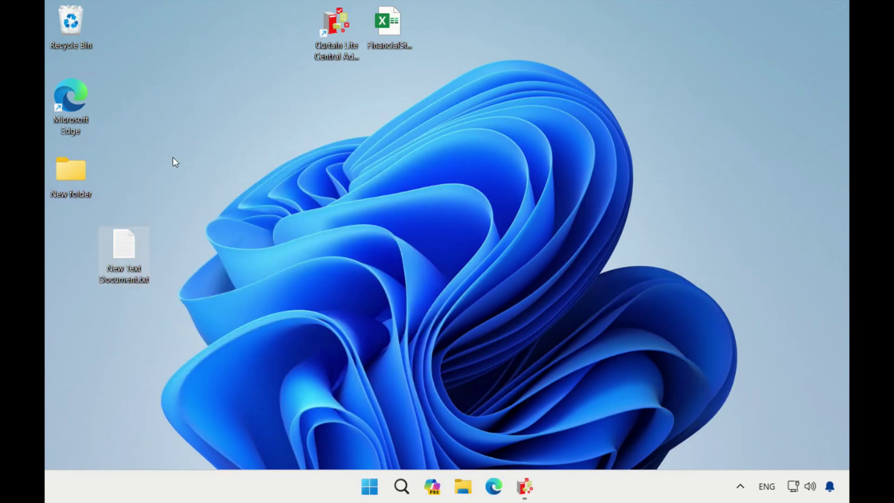
pyautogui.rightClick(72, 255)
pyautogui.click(88, 122)
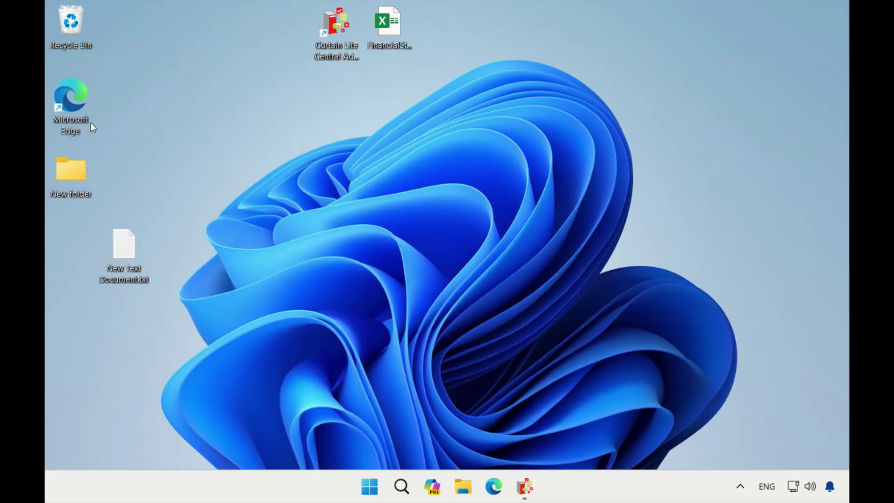
pyautogui.click(77, 276)
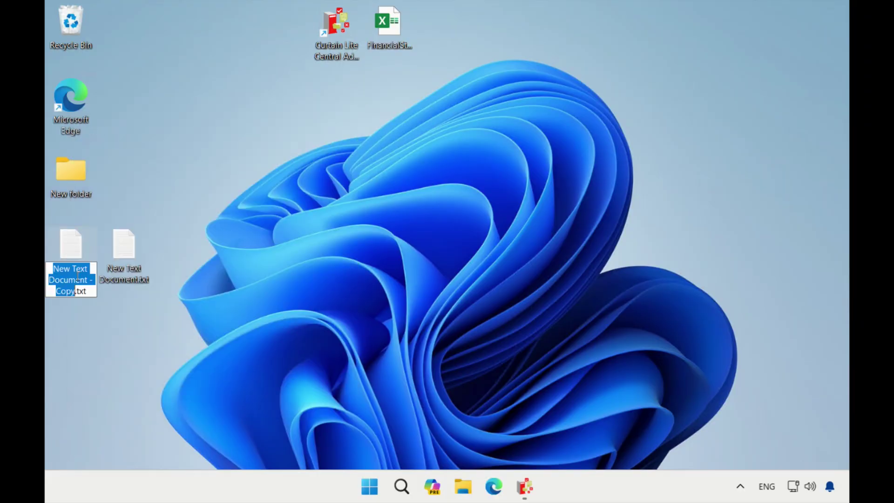
pyautogui.write('Test')
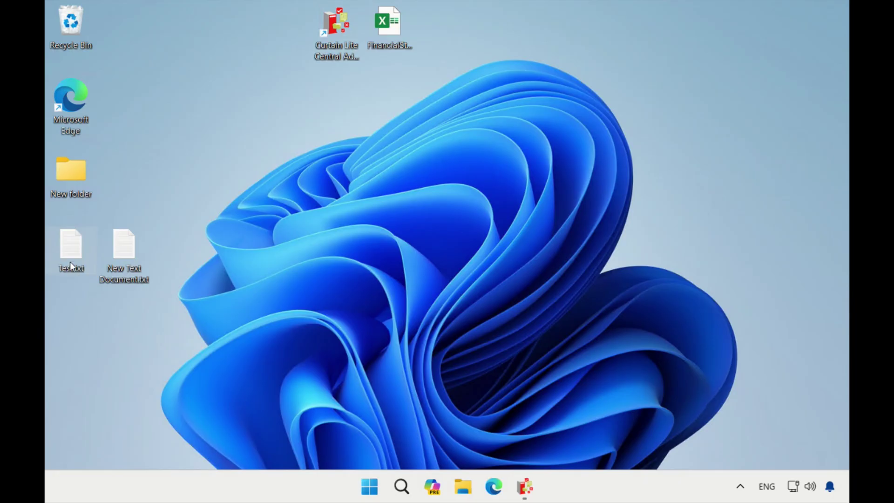
pyautogui.moveTo(70, 253); pyautogui.dragTo(70, 168)
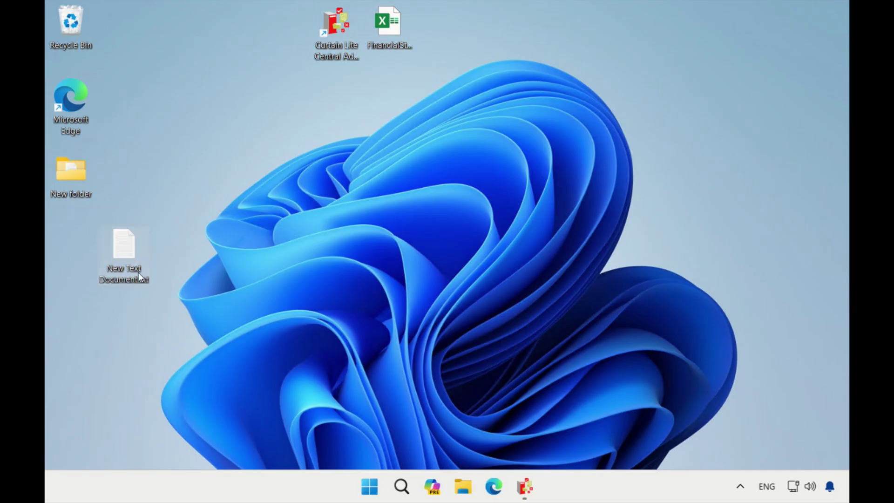
pyautogui.press('Delete')
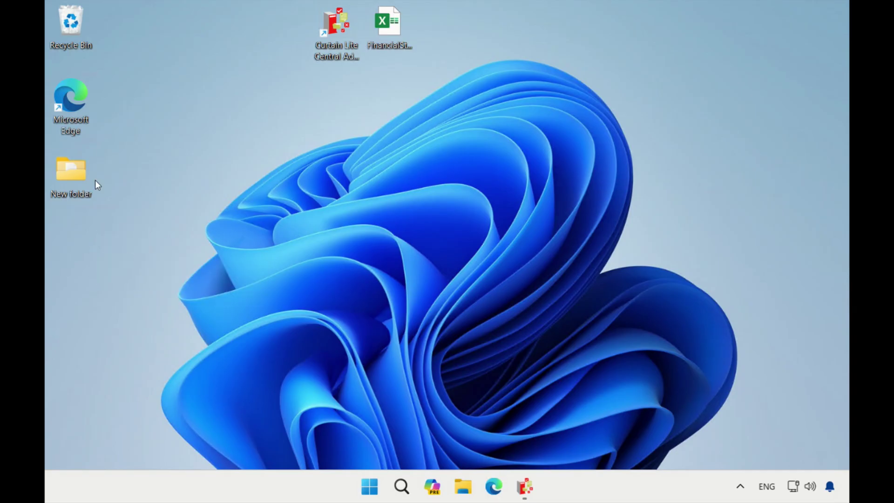
# - Open Test.txt from New folder in Notepad and type 'test'
pyautogui.doubleClick(66, 173)
pyautogui.click(341, 165)
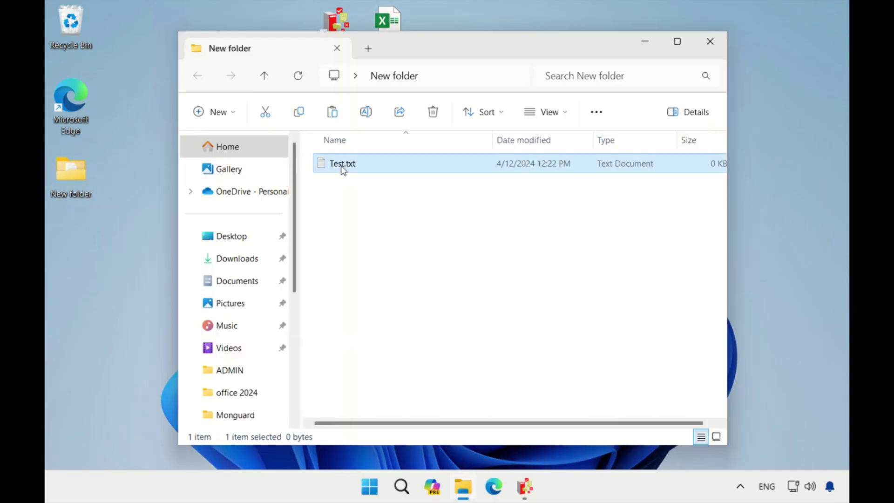
pyautogui.doubleClick(341, 166)
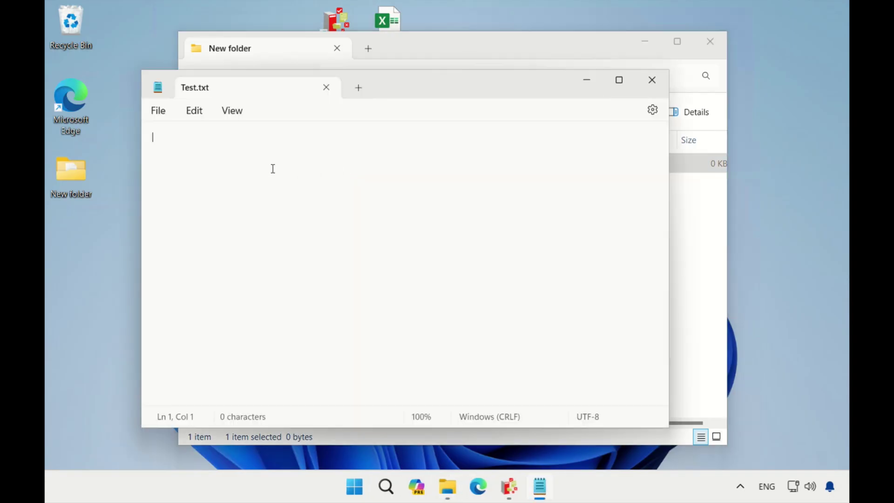
pyautogui.write('test')
# - Print the note with Microsoft Print to PDF as test.pdf, then minimize Notepad and Explorer
pyautogui.click(159, 111)
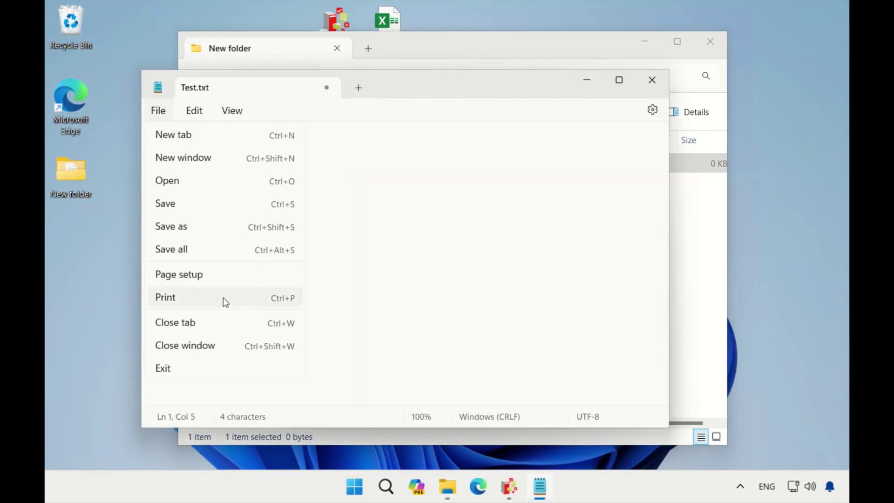
pyautogui.click(223, 296)
pyautogui.click(345, 83)
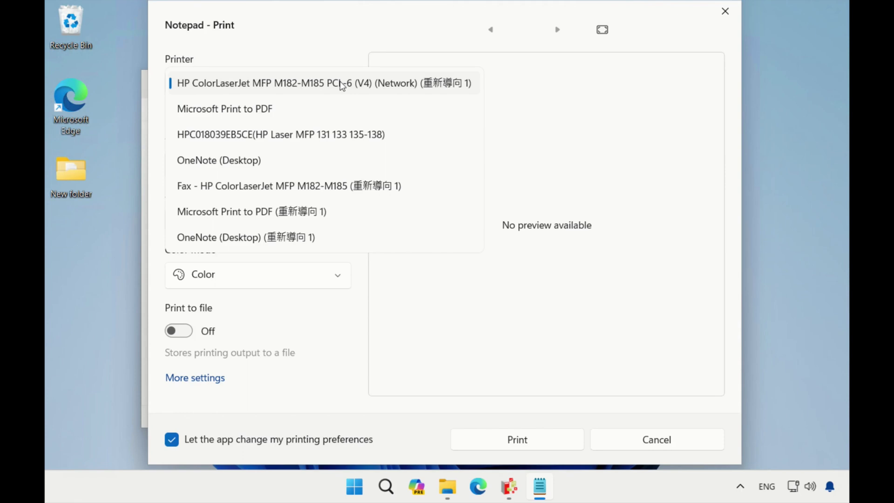
pyautogui.click(354, 107)
pyautogui.click(501, 442)
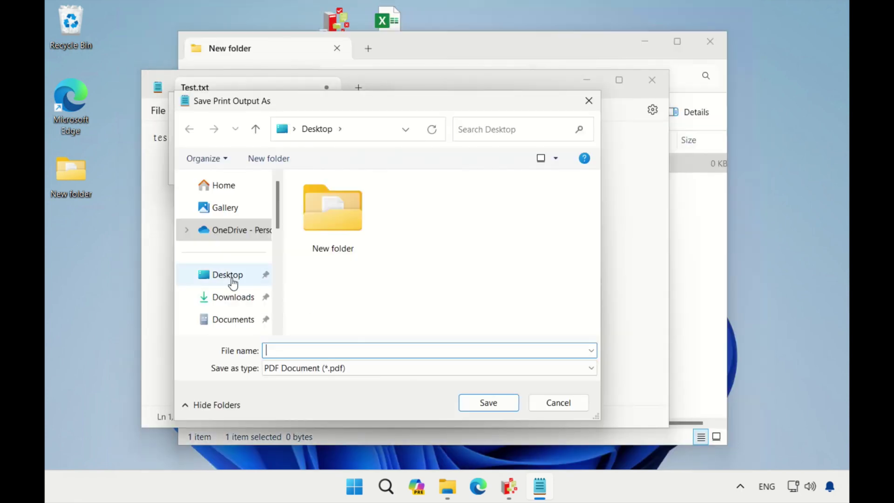
pyautogui.click(414, 351)
pyautogui.write('test')
pyautogui.click(488, 402)
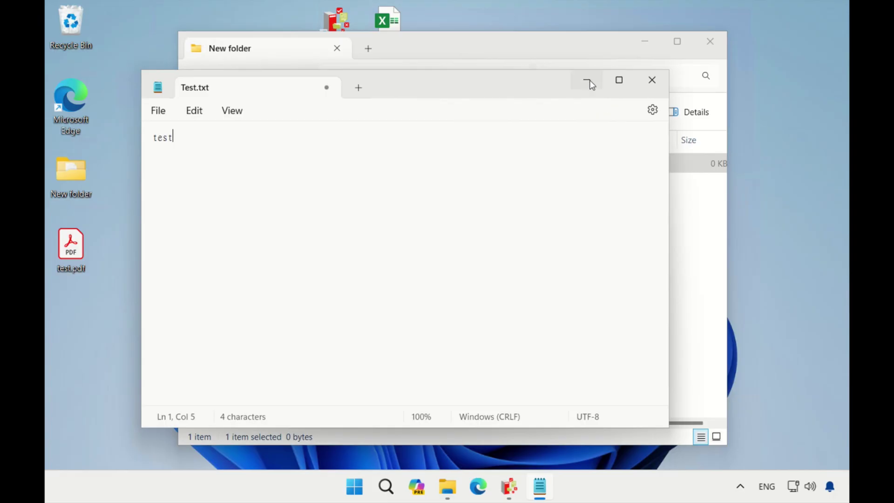
pyautogui.click(591, 84)
pyautogui.click(656, 41)
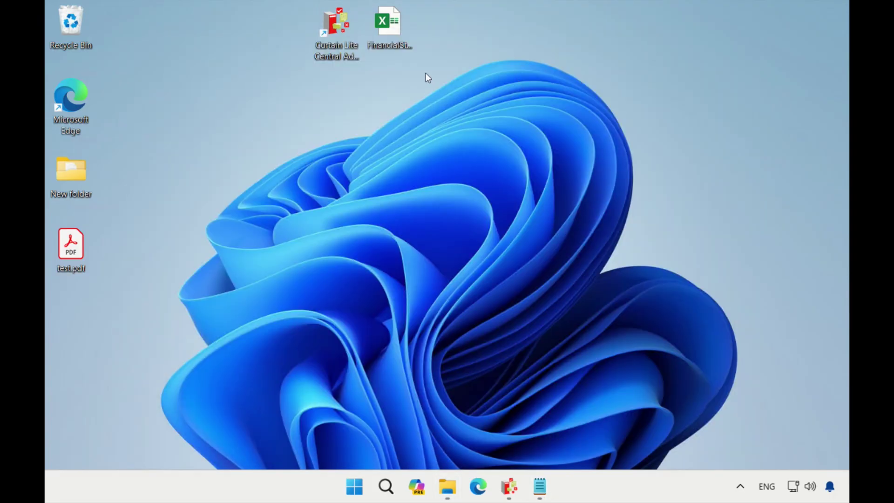
# - Open the FinancialStatements_Sample workbook, Save As with ' v2' appended, then close Excel
pyautogui.doubleClick(399, 47)
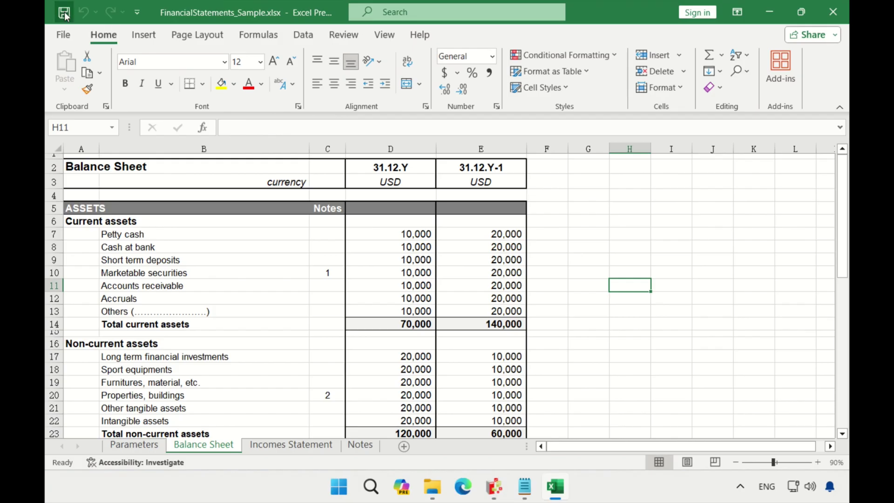
pyautogui.click(65, 34)
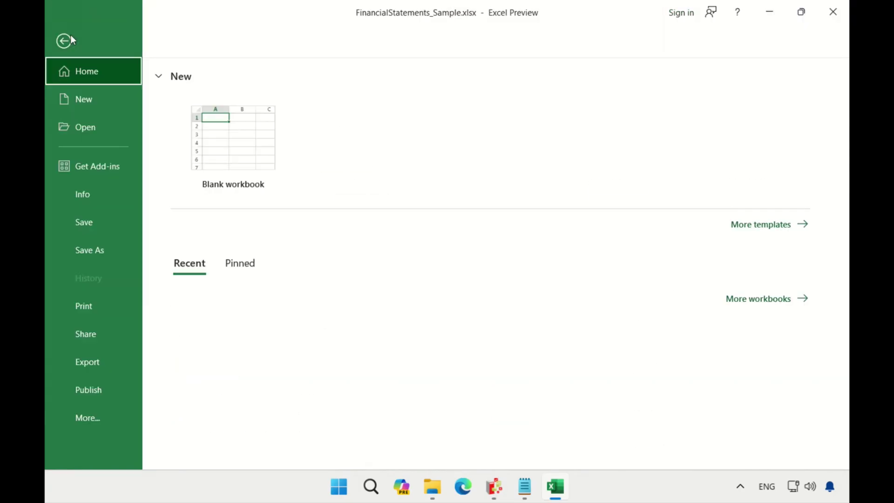
pyautogui.click(117, 252)
pyautogui.click(214, 248)
pyautogui.click(247, 236)
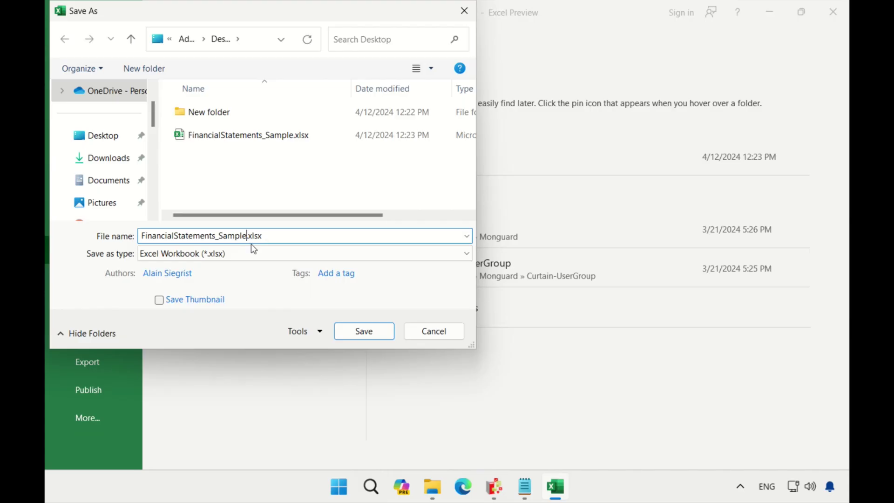
pyautogui.write('v2')
pyautogui.click(384, 330)
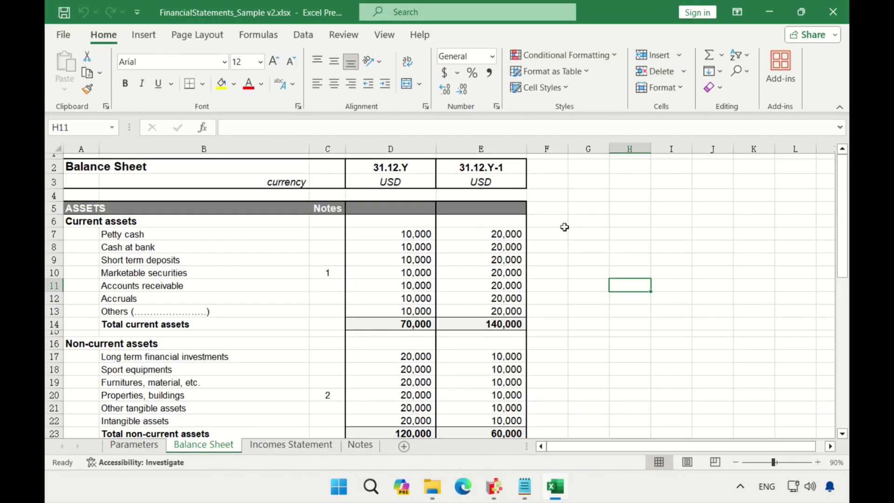
pyautogui.click(823, 15)
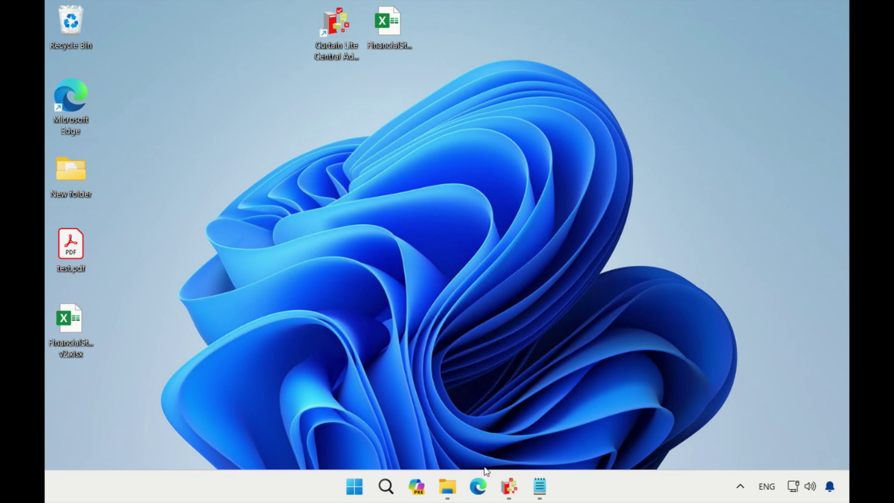
# - Restore the Administrator console and run an Audit Trail search of today's client log
pyautogui.click(515, 488)
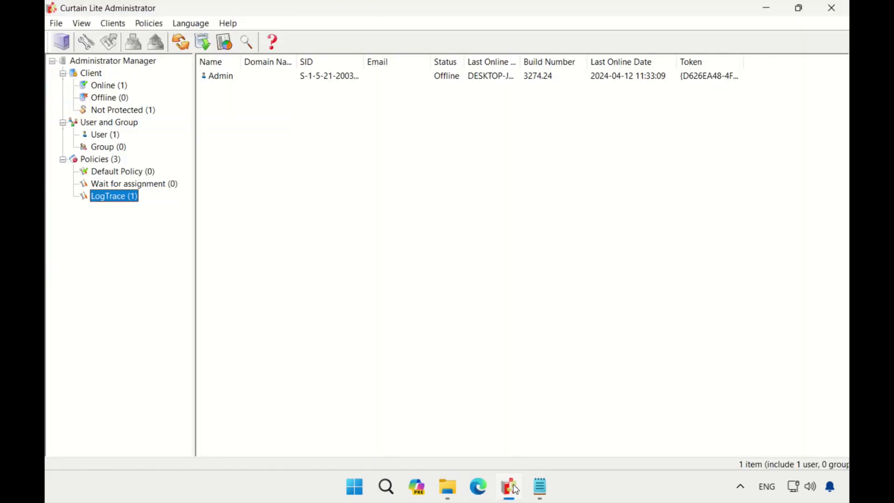
pyautogui.click(226, 43)
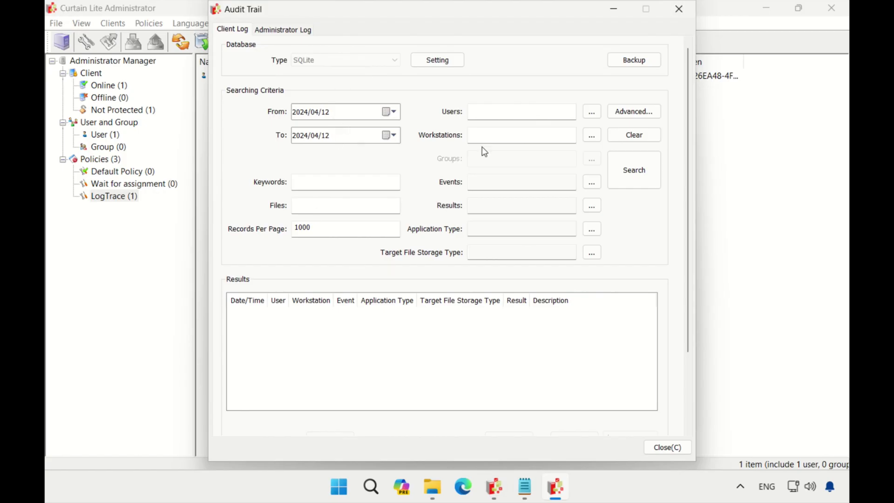
pyautogui.click(642, 178)
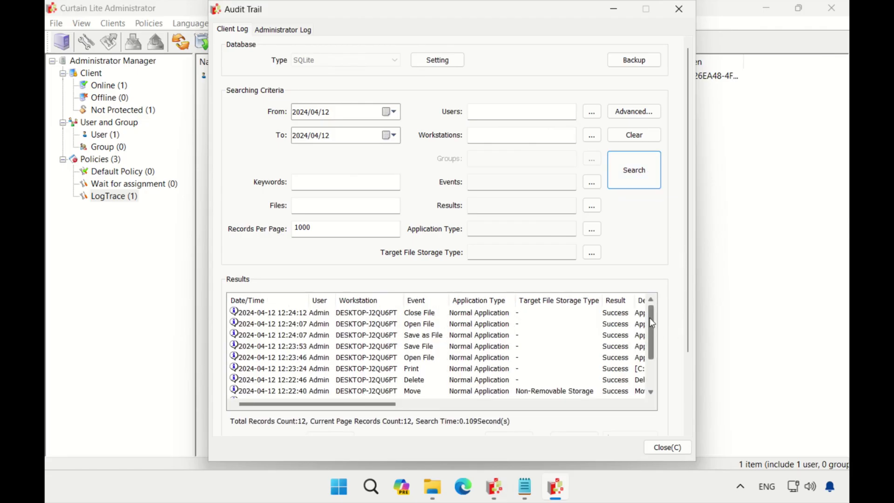
# - Scroll the results and inspect the New File, Copy, Create new folder and Create new file entries
pyautogui.moveTo(652, 318); pyautogui.dragTo(660, 370)
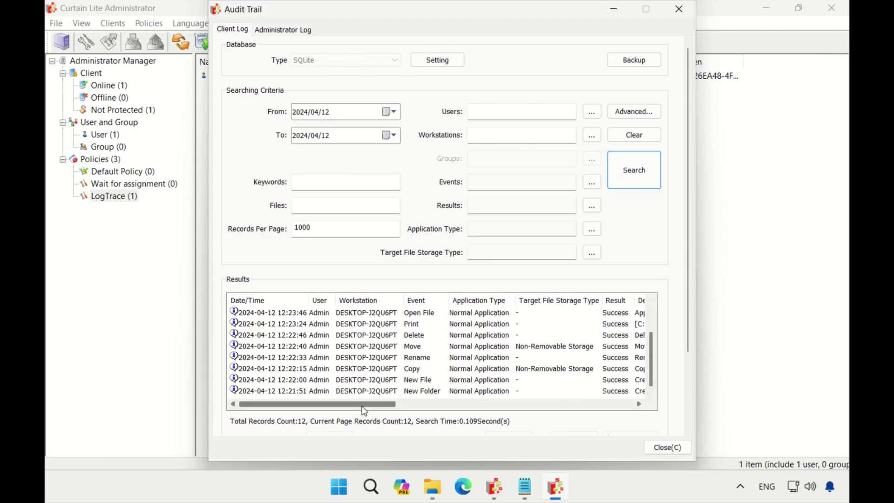
pyautogui.moveTo(364, 411); pyautogui.dragTo(391, 411)
pyautogui.click(353, 378)
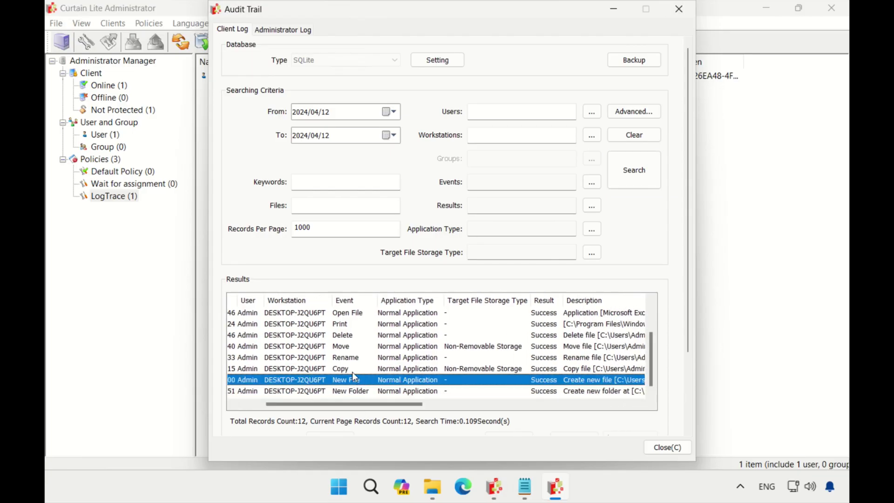
pyautogui.click(353, 369)
pyautogui.moveTo(417, 405); pyautogui.dragTo(524, 409)
pyautogui.click(344, 393)
pyautogui.click(350, 381)
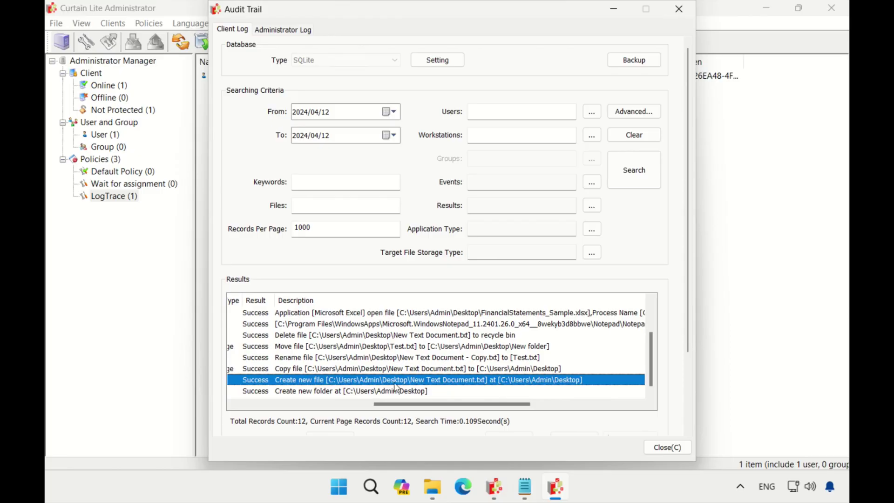